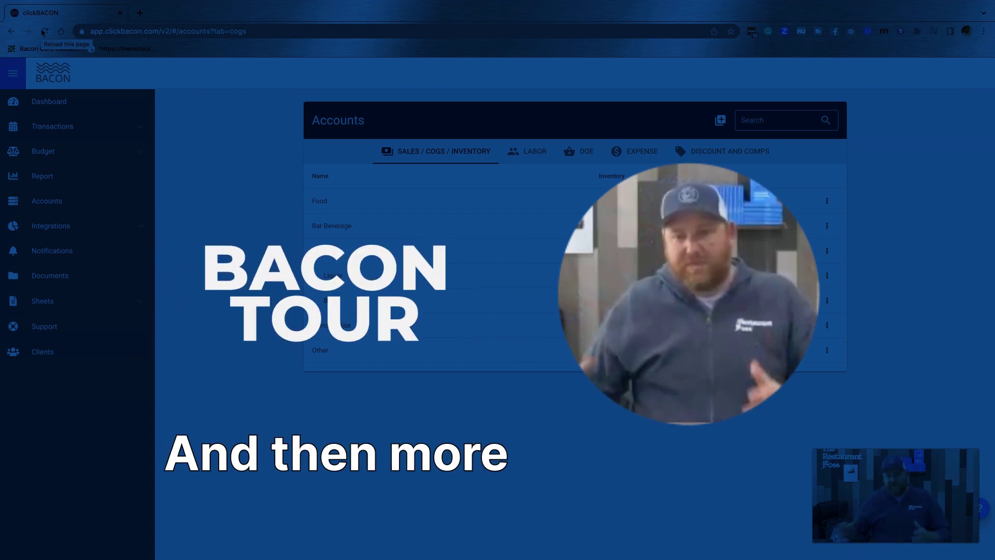
Point out the Bar Beverage sub-accounts Wine, Liquor and Beer, then switch to the Dashboard
{"action": "left_click", "coordinate": [361, 23]}
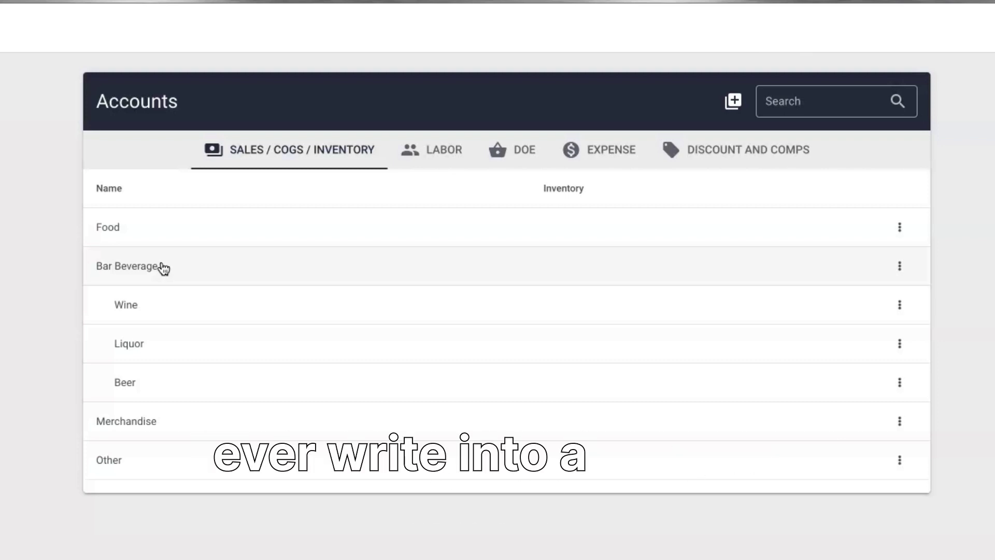
{"action": "left_click", "coordinate": [160, 294]}
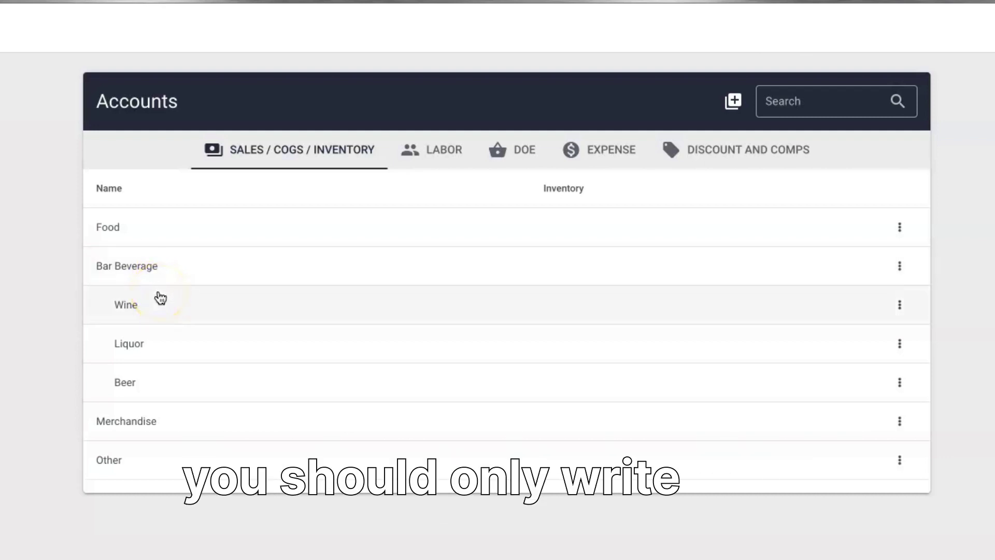
{"action": "left_click", "coordinate": [155, 284]}
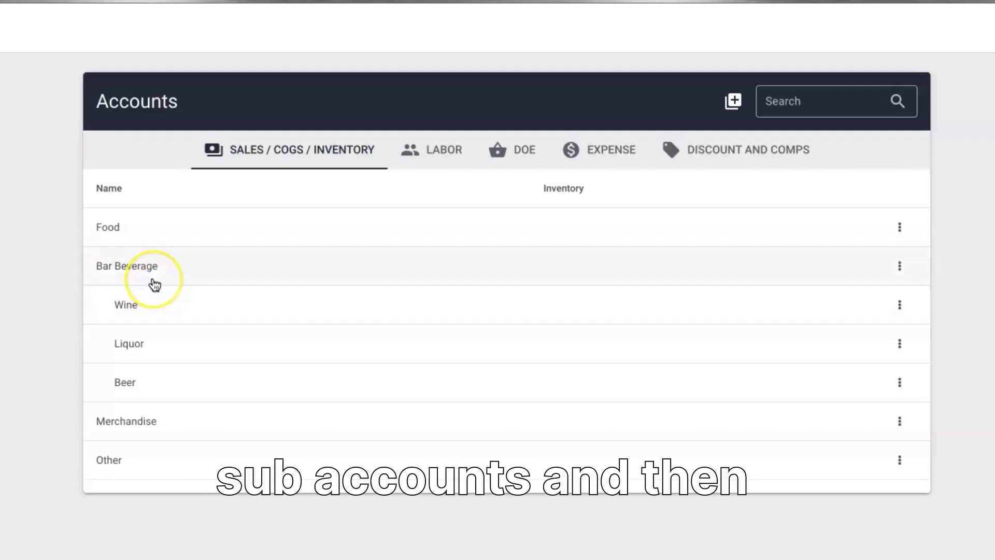
{"action": "left_click", "coordinate": [153, 298]}
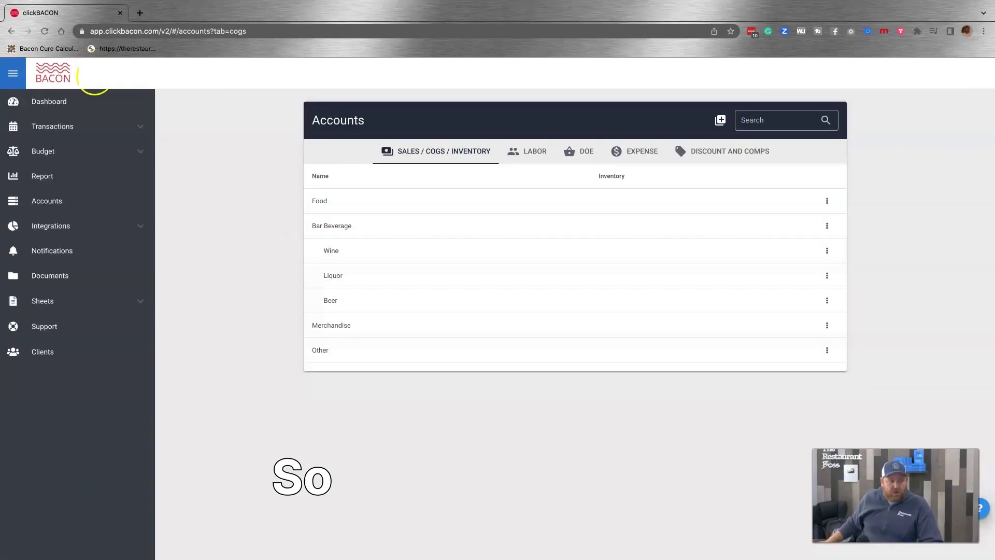
{"action": "left_click", "coordinate": [52, 103]}
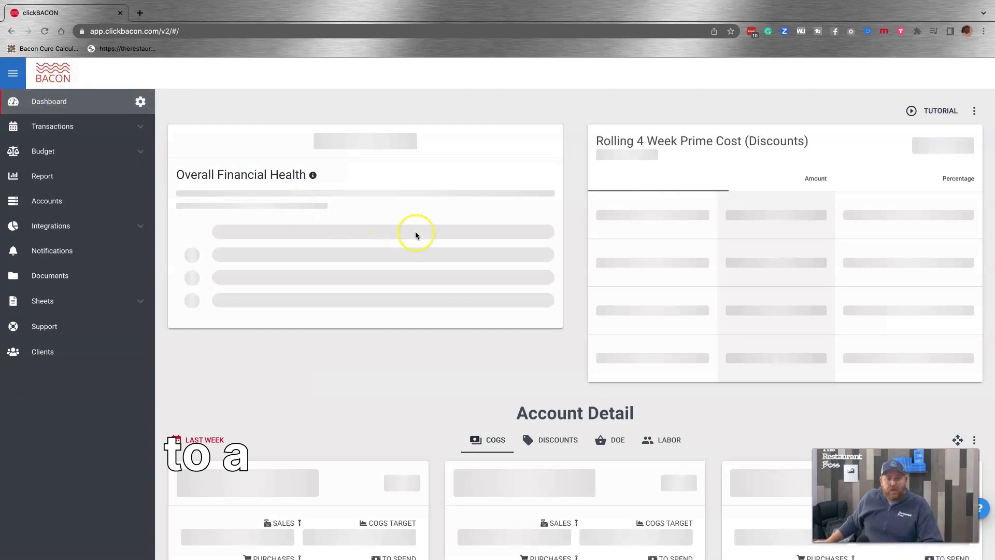
{"action": "scroll", "coordinate": [499, 298], "scroll_direction": "down", "scroll_amount": 6}
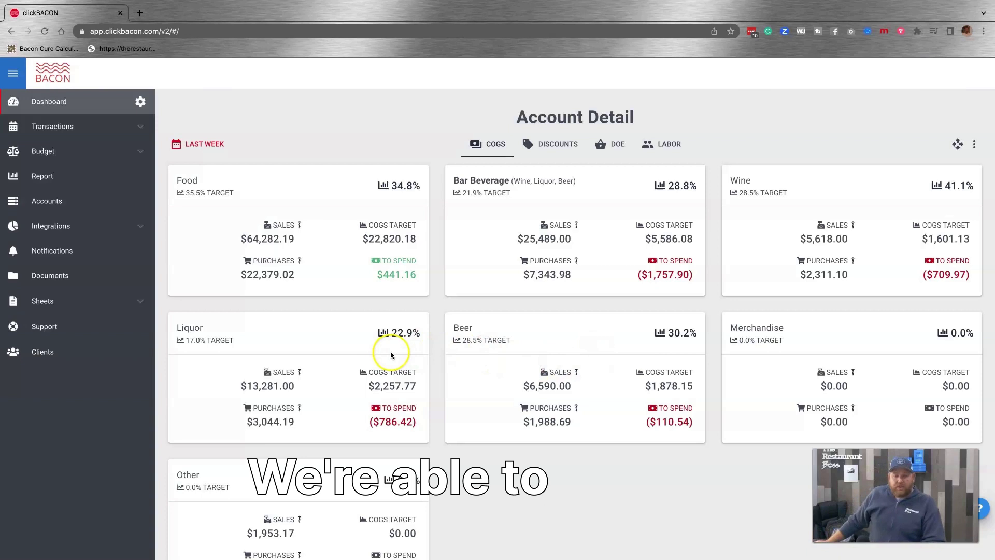
{"action": "scroll", "coordinate": [816, 200], "scroll_direction": "up", "scroll_amount": 1}
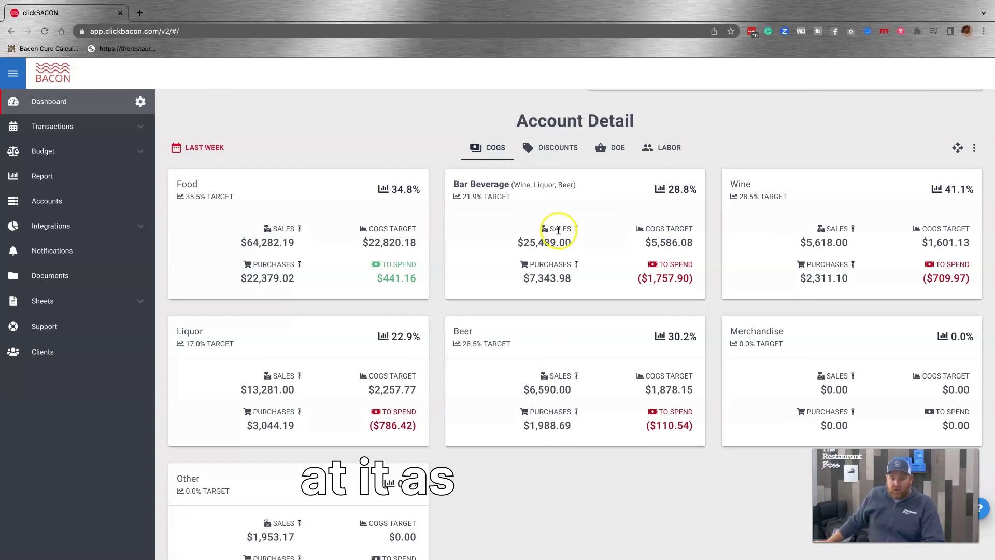
{"action": "scroll", "coordinate": [558, 229], "scroll_direction": "down", "scroll_amount": 15}
{"action": "scroll", "coordinate": [615, 176], "scroll_direction": "up", "scroll_amount": 3}
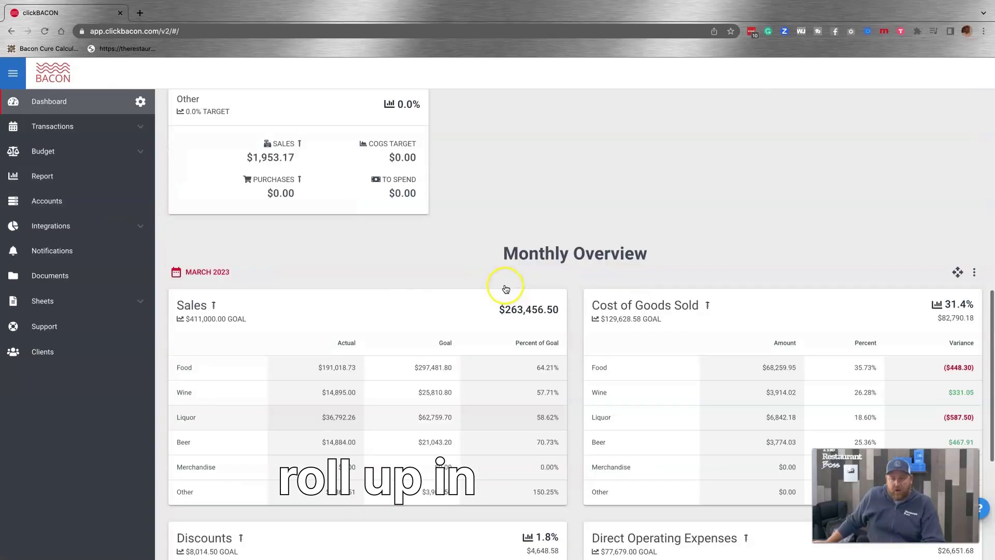
{"action": "scroll", "coordinate": [505, 285], "scroll_direction": "down", "scroll_amount": 10}
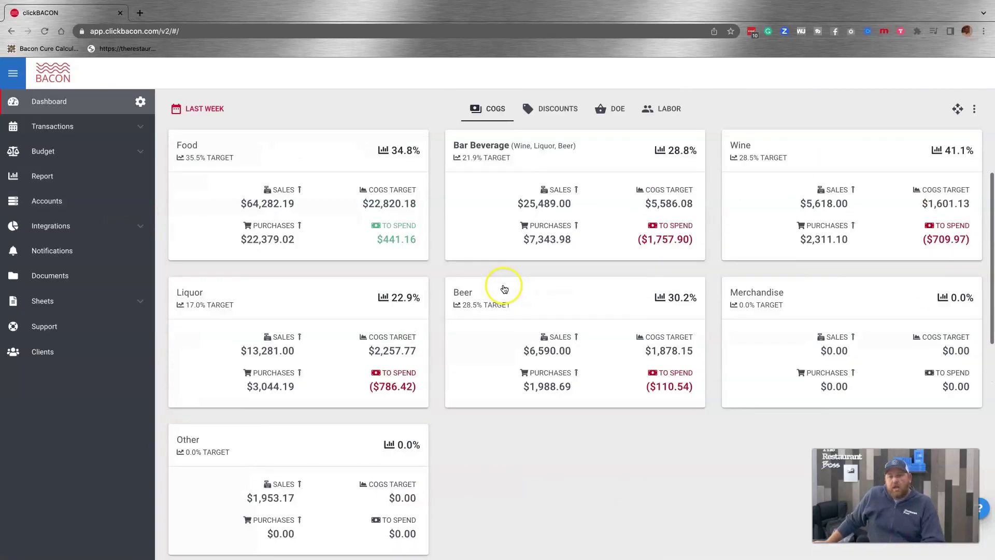
{"action": "scroll", "coordinate": [502, 287], "scroll_direction": "up", "scroll_amount": 1}
{"action": "scroll", "coordinate": [502, 288], "scroll_direction": "up", "scroll_amount": 3}
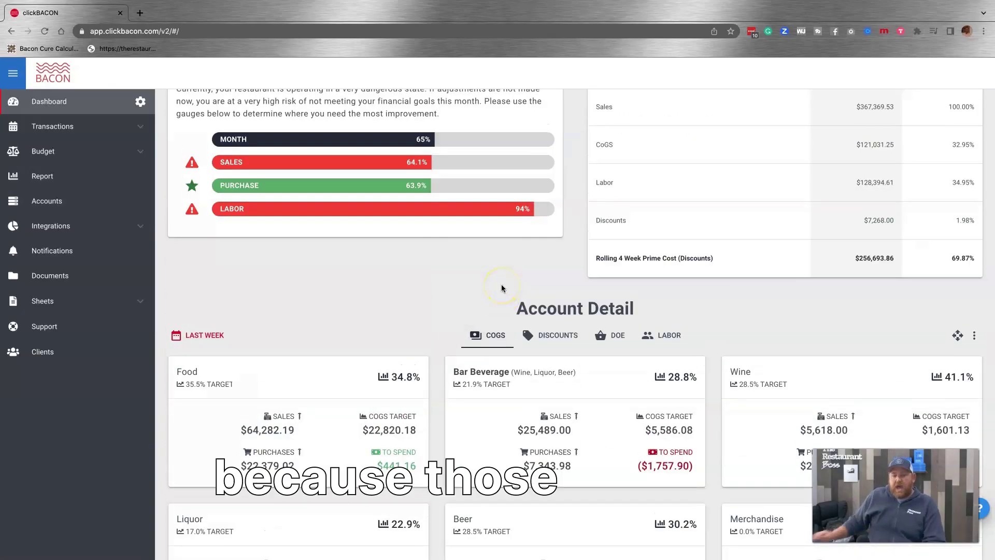
{"action": "scroll", "coordinate": [503, 291], "scroll_direction": "down", "scroll_amount": 2}
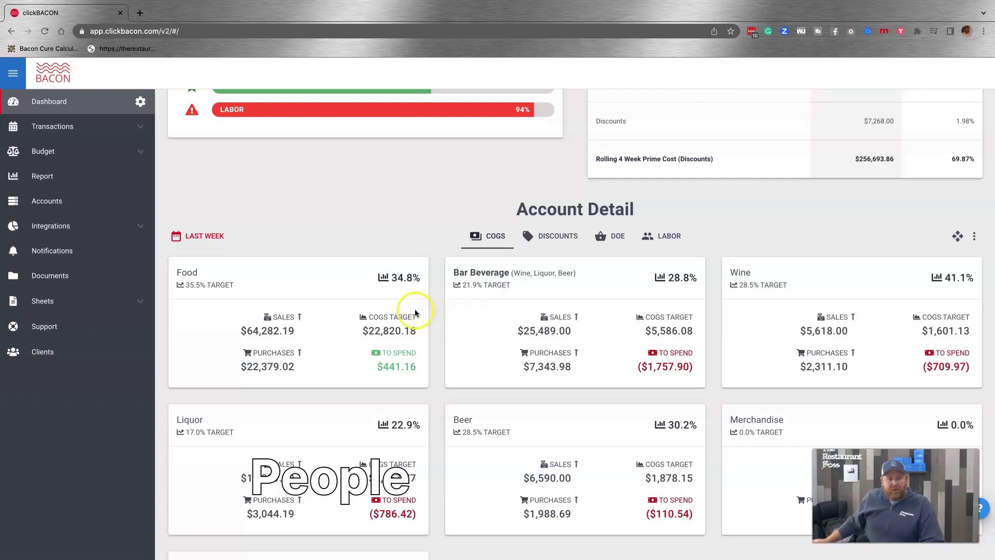
{"action": "left_click", "coordinate": [117, 203]}
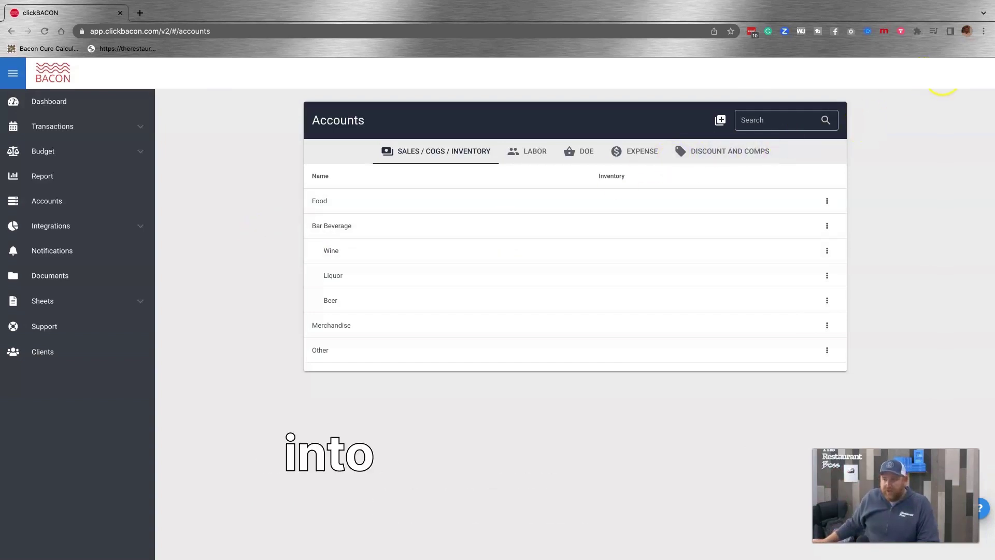
{"action": "left_click", "coordinate": [964, 72]}
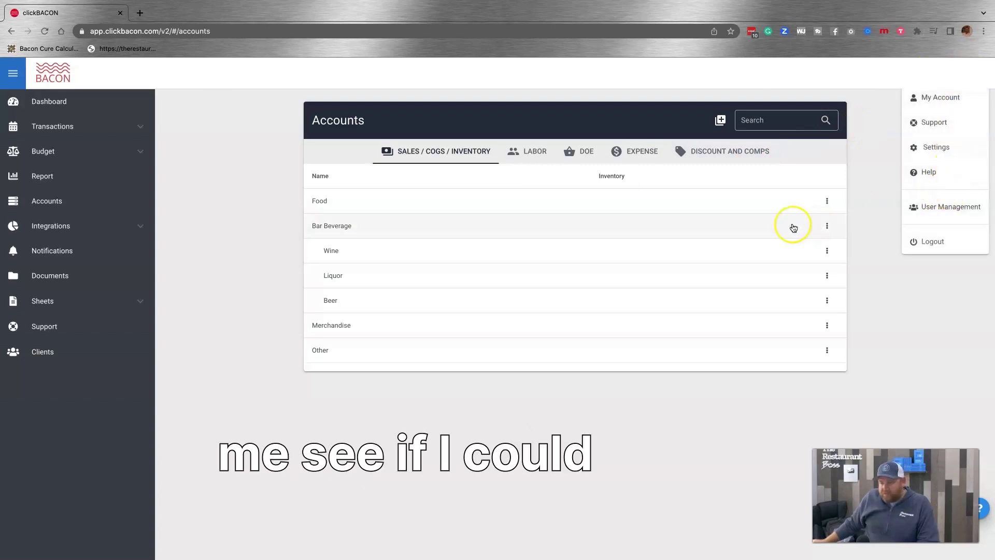
{"action": "left_click", "coordinate": [204, 230]}
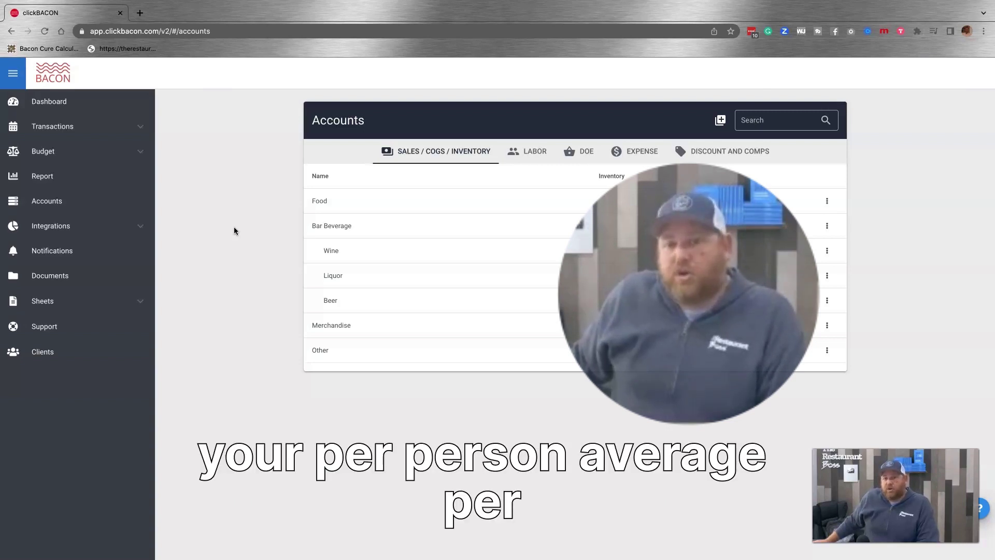
{"action": "left_click", "coordinate": [245, 228]}
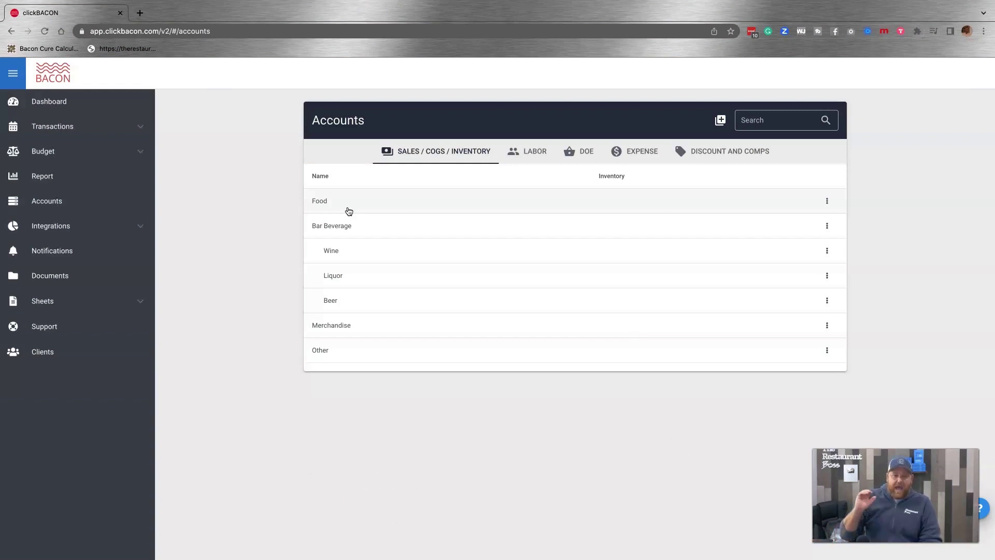
Show the SALES / COGS / INVENTORY tab on the Accounts page
{"action": "left_click", "coordinate": [350, 207]}
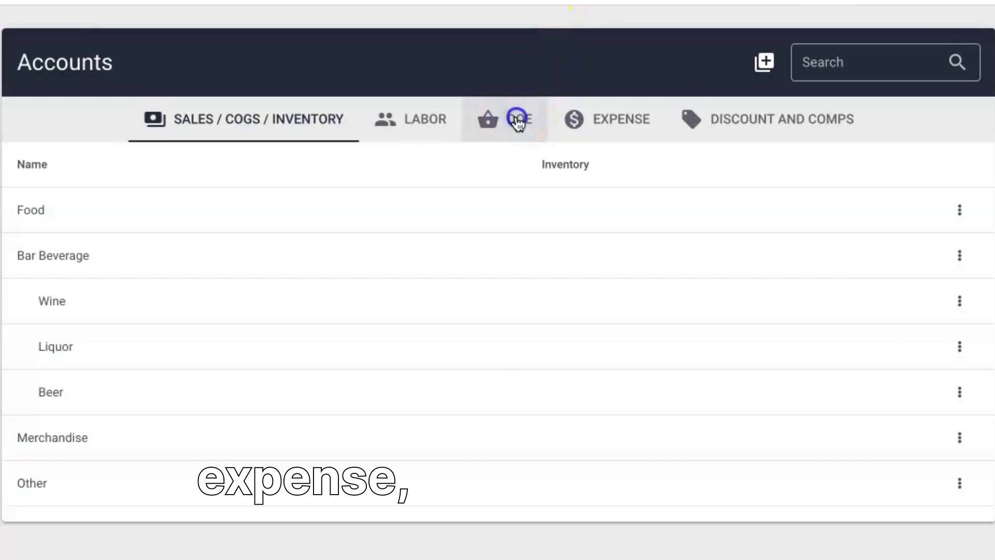
Show the DOE tab and browse its Operating Expenses and Facility Expenses accounts
{"action": "left_click", "coordinate": [517, 121]}
{"action": "scroll", "coordinate": [80, 328], "scroll_direction": "down", "scroll_amount": 1}
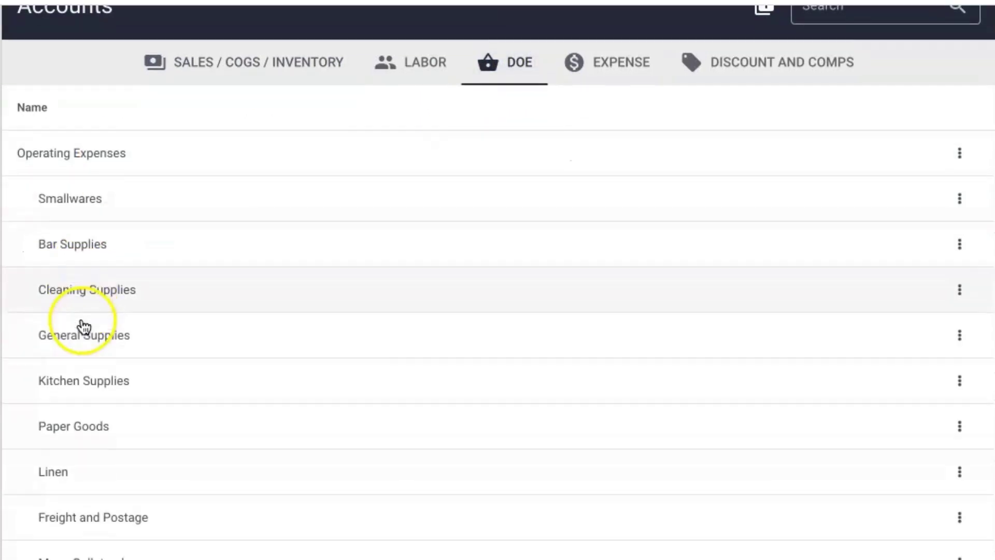
{"action": "scroll", "coordinate": [89, 160], "scroll_direction": "down", "scroll_amount": 1}
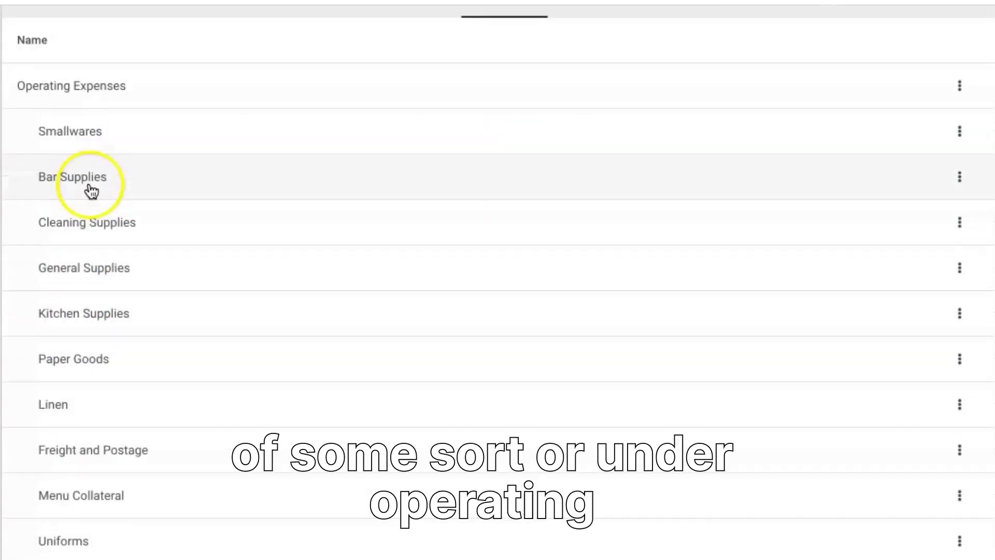
{"action": "scroll", "coordinate": [91, 192], "scroll_direction": "down", "scroll_amount": 15}
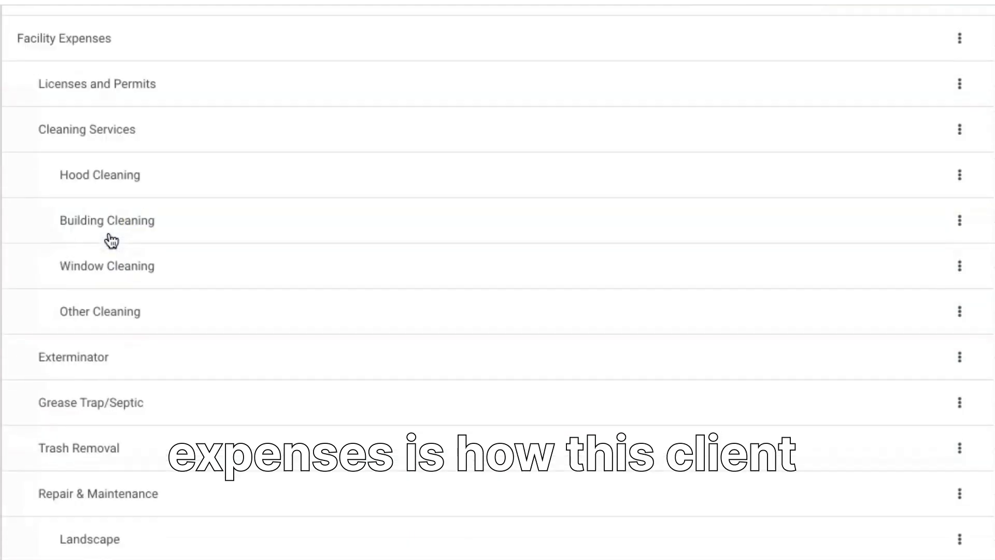
{"action": "scroll", "coordinate": [111, 240], "scroll_direction": "down", "scroll_amount": 2}
{"action": "scroll", "coordinate": [107, 240], "scroll_direction": "up", "scroll_amount": 20}
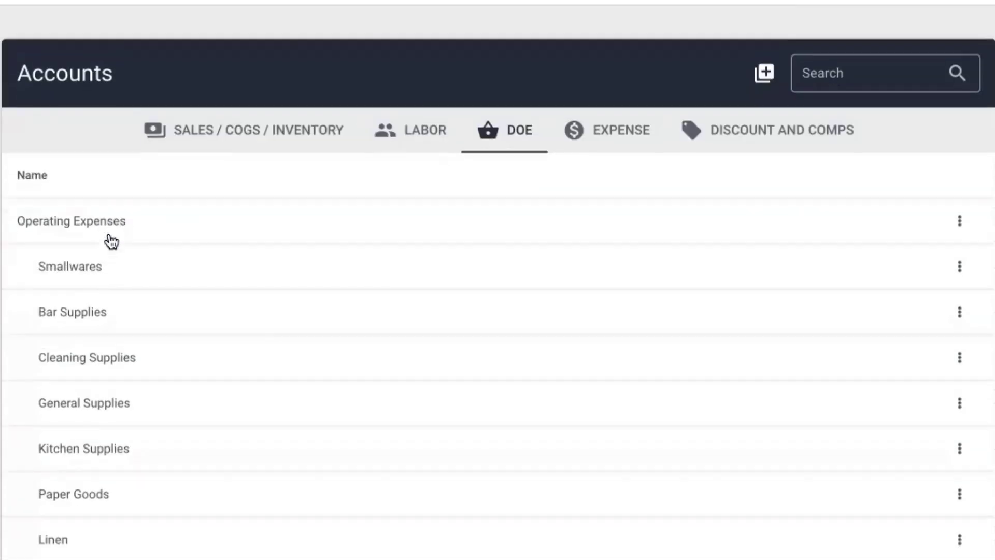
{"action": "scroll", "coordinate": [111, 240], "scroll_direction": "down", "scroll_amount": 7}
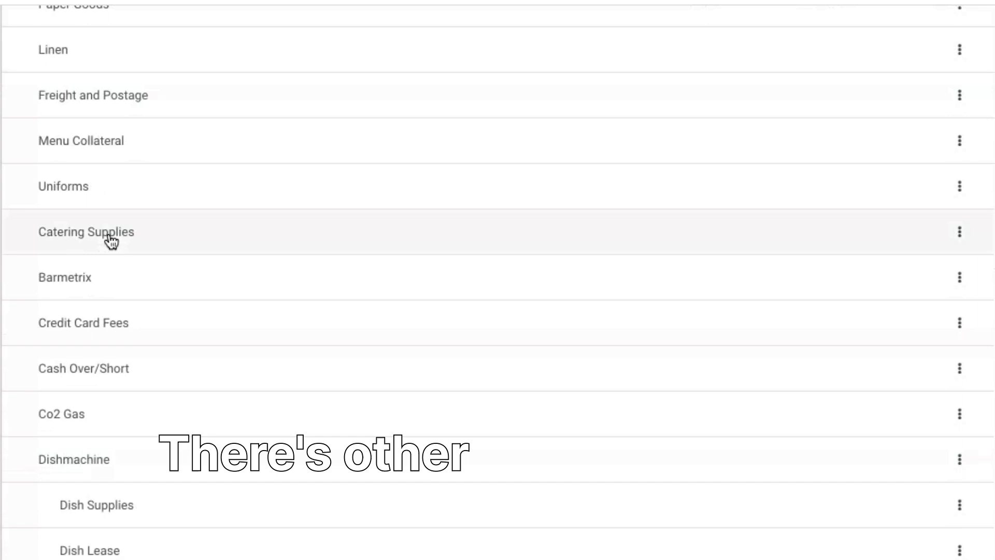
{"action": "scroll", "coordinate": [111, 434], "scroll_direction": "down", "scroll_amount": 3}
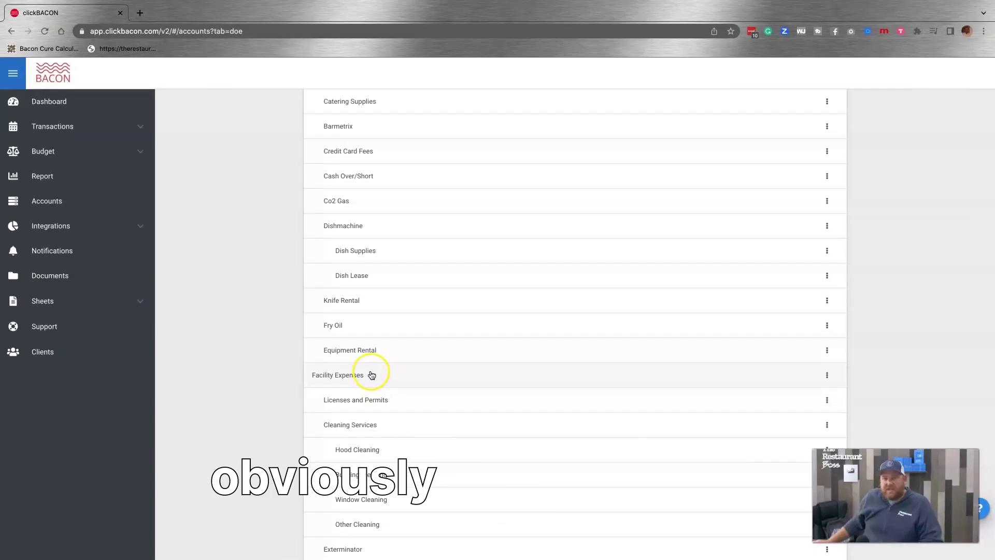
{"action": "scroll", "coordinate": [372, 373], "scroll_direction": "up", "scroll_amount": 6}
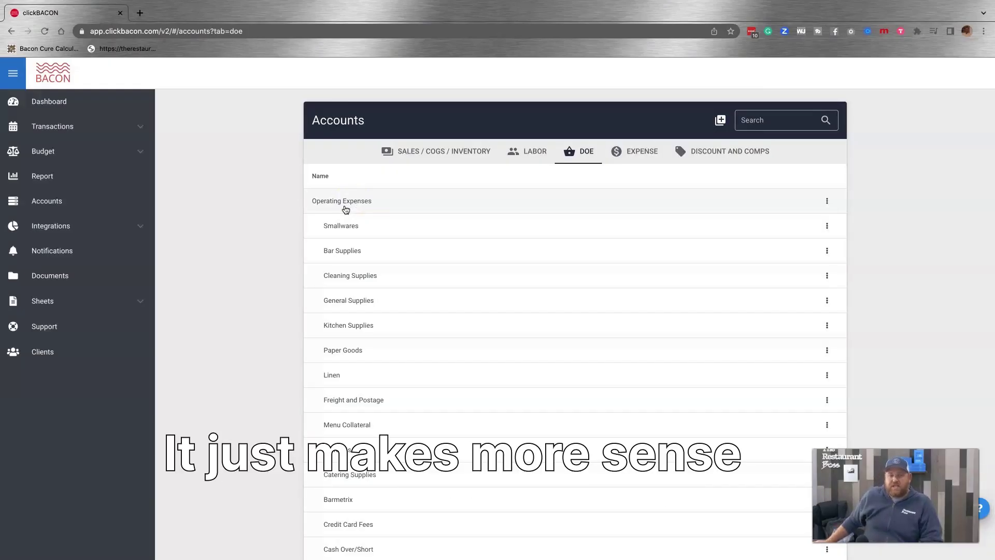
{"action": "left_click", "coordinate": [348, 228]}
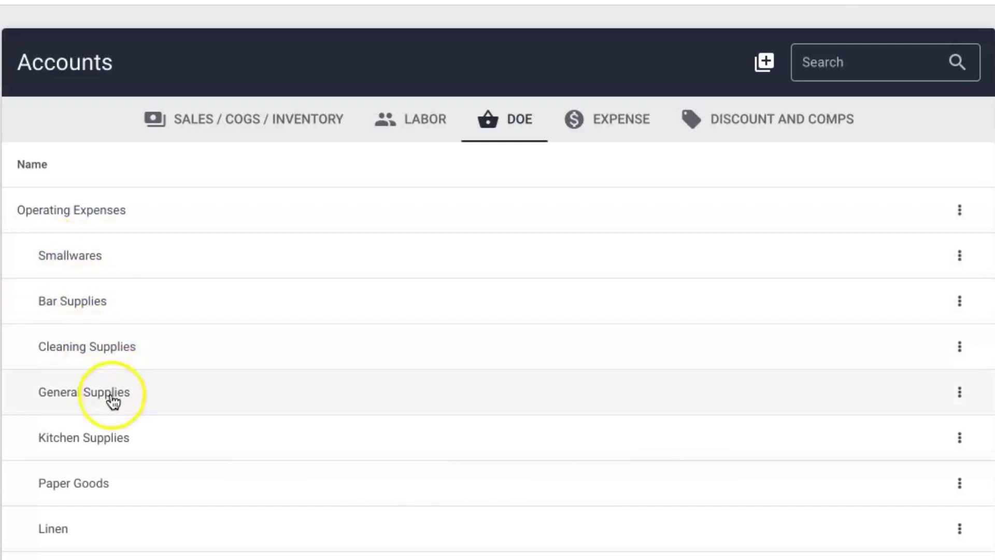
{"action": "scroll", "coordinate": [105, 456], "scroll_direction": "down", "scroll_amount": 1}
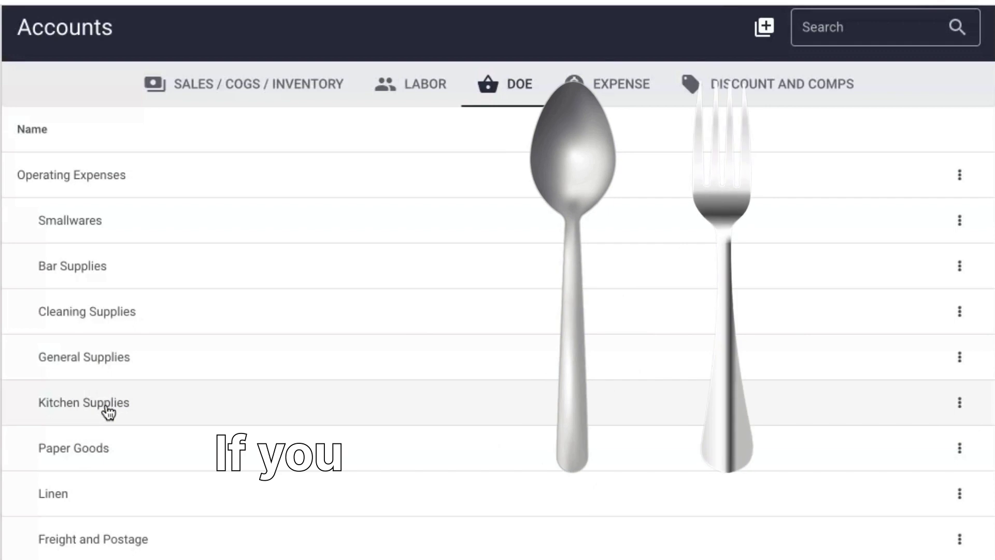
{"action": "left_click", "coordinate": [99, 271]}
{"action": "left_click", "coordinate": [95, 223]}
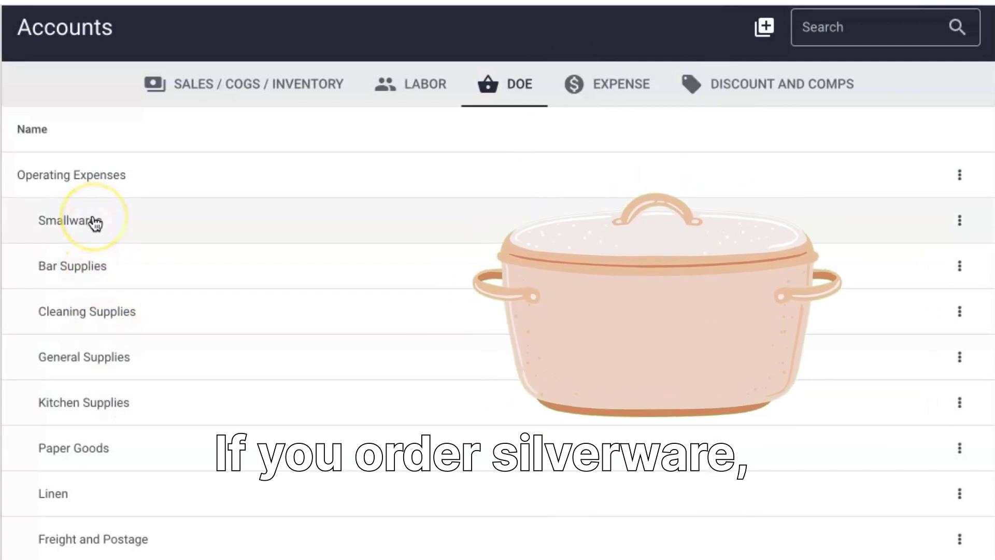
{"action": "left_click", "coordinate": [75, 273]}
{"action": "left_click", "coordinate": [104, 452]}
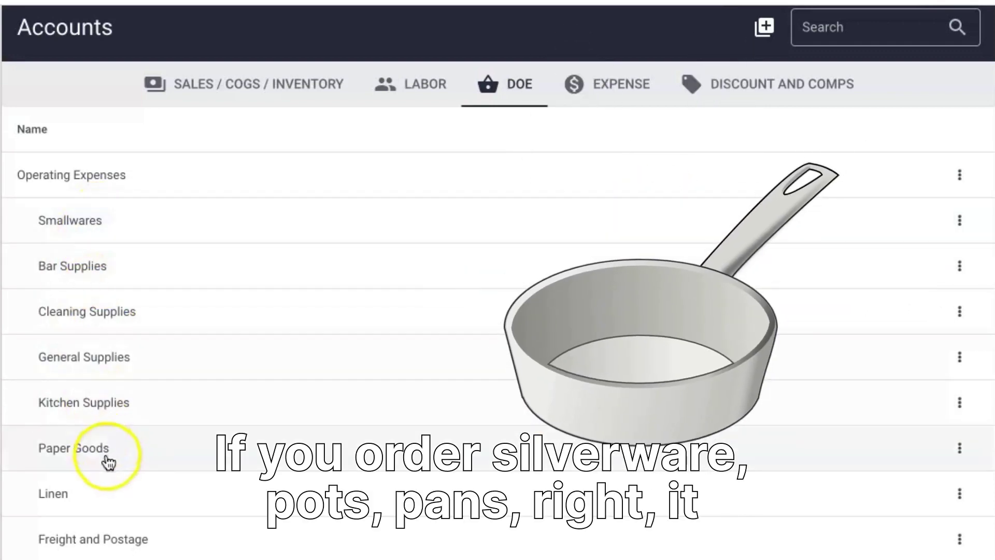
{"action": "left_click", "coordinate": [82, 210]}
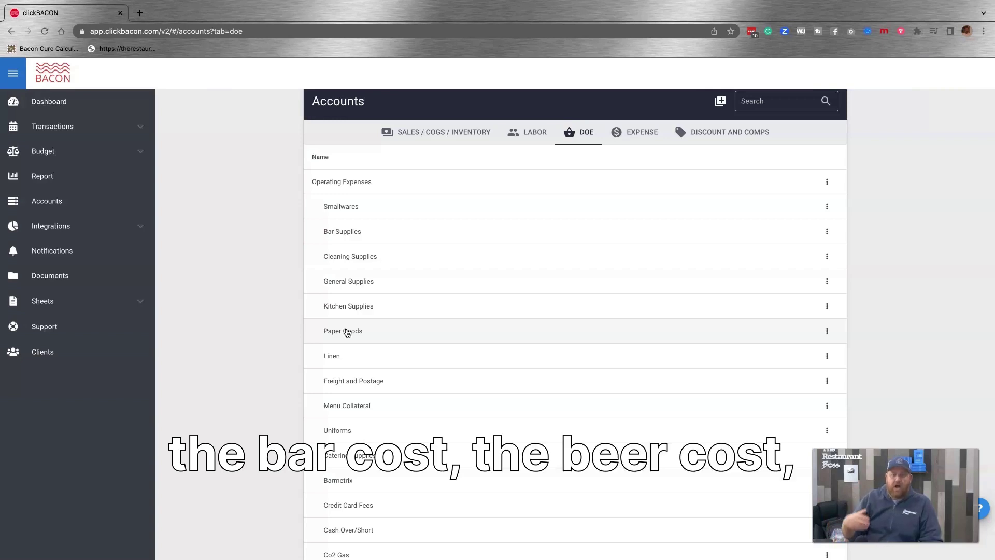
Expand Budget in the sidebar and bring up the 2023 Full Year Budget spreadsheet
{"action": "left_click", "coordinate": [359, 266]}
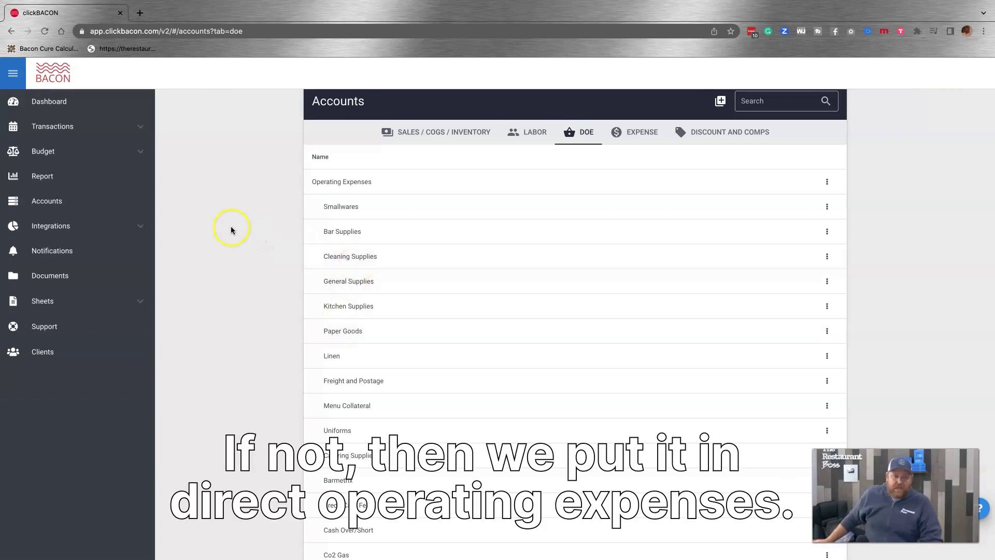
{"action": "left_click", "coordinate": [107, 225]}
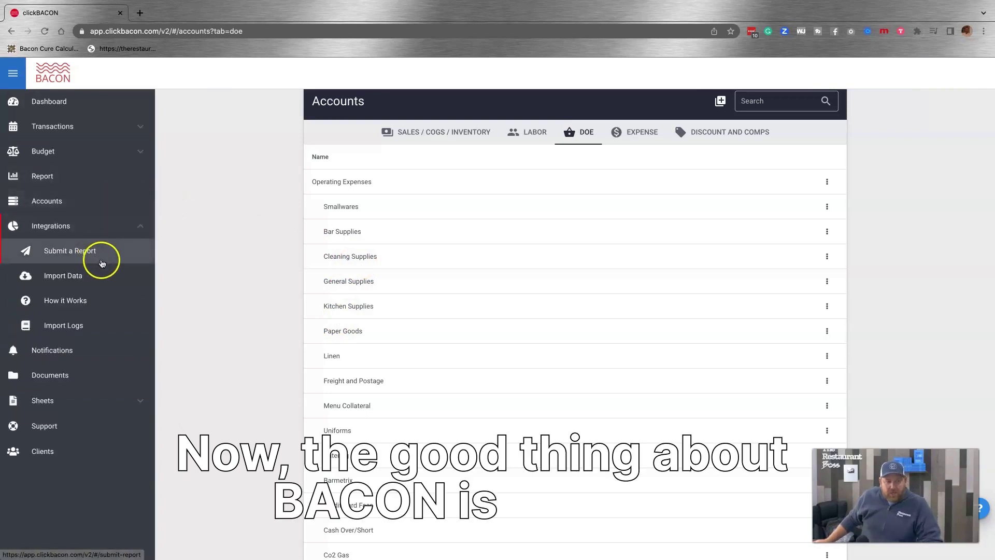
{"action": "left_click", "coordinate": [66, 141]}
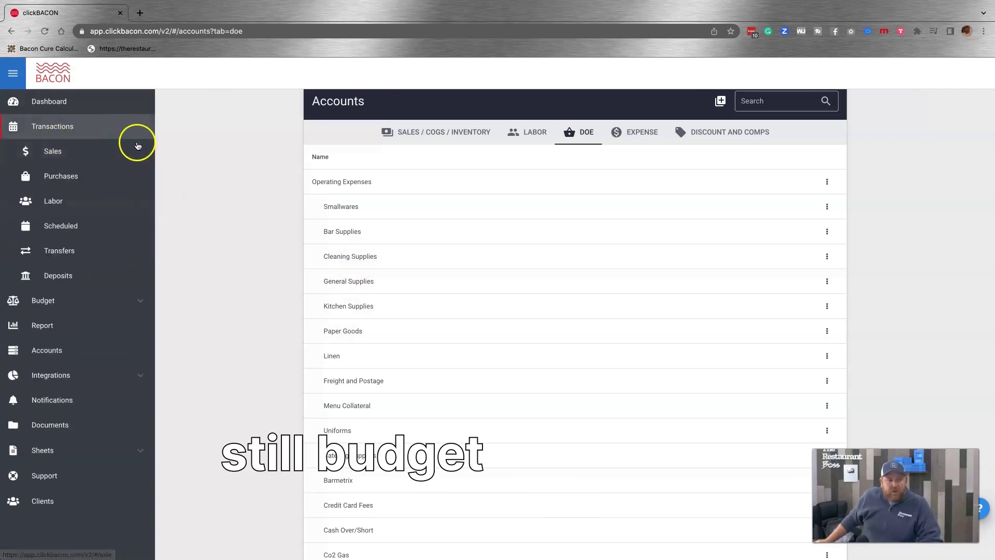
{"action": "left_click", "coordinate": [134, 130]}
{"action": "left_click", "coordinate": [125, 127]}
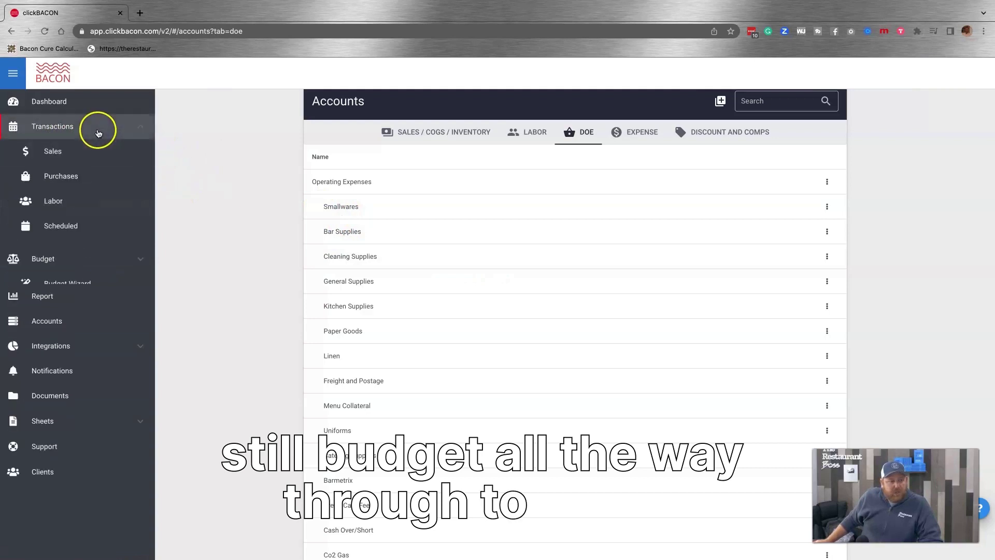
{"action": "left_click", "coordinate": [124, 127]}
{"action": "left_click", "coordinate": [98, 153]}
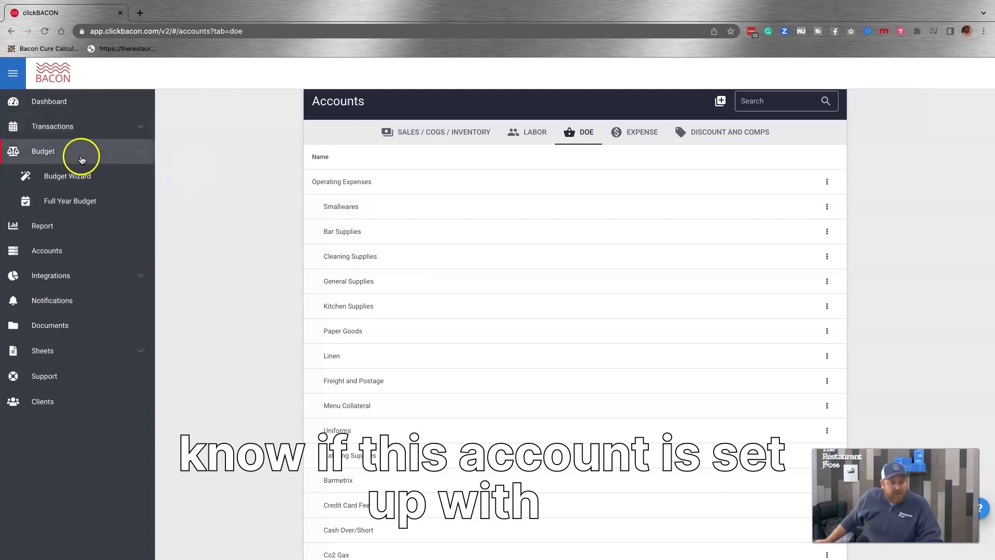
{"action": "left_click", "coordinate": [81, 200]}
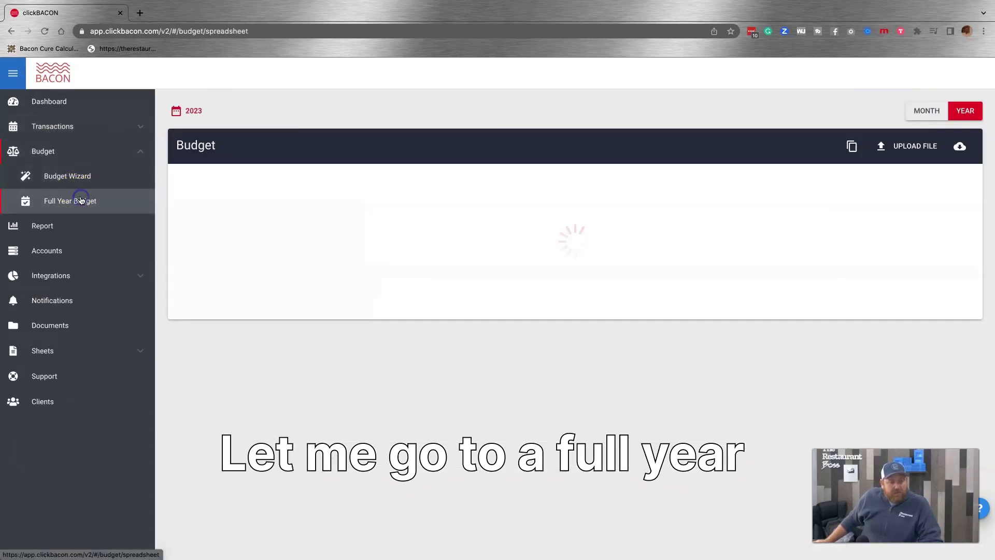
{"action": "scroll", "coordinate": [368, 244], "scroll_direction": "down", "scroll_amount": 12}
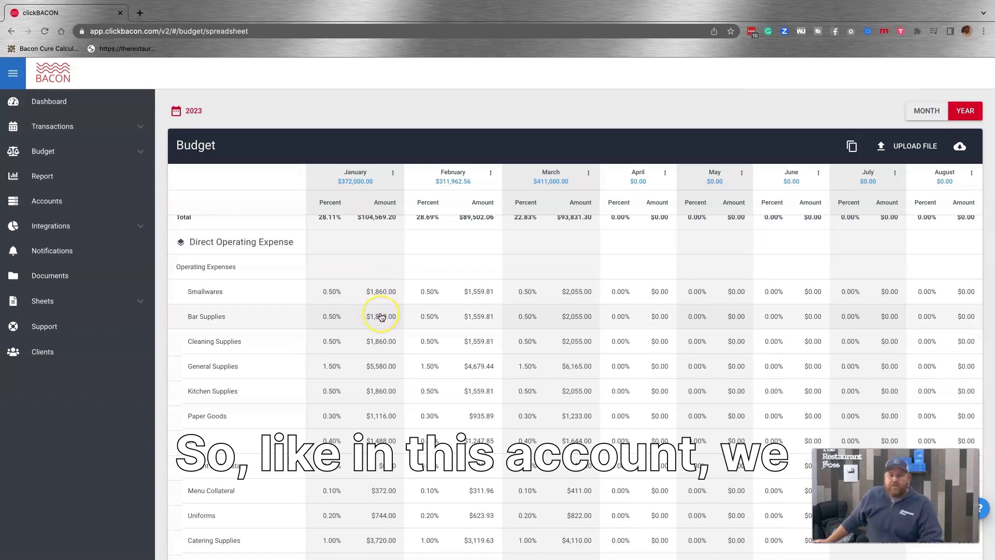
{"action": "scroll", "coordinate": [381, 316], "scroll_direction": "down", "scroll_amount": 3}
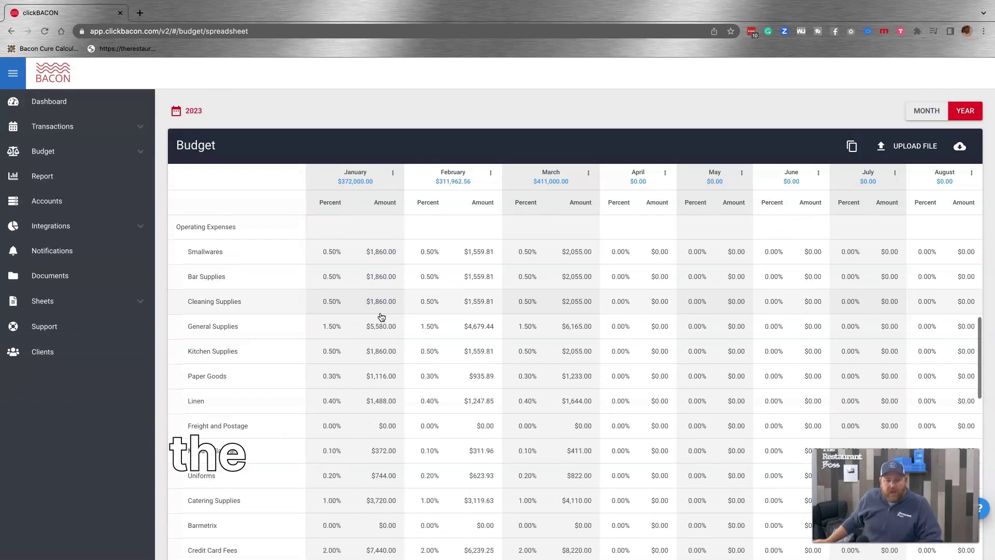
{"action": "scroll", "coordinate": [367, 334], "scroll_direction": "down", "scroll_amount": 3}
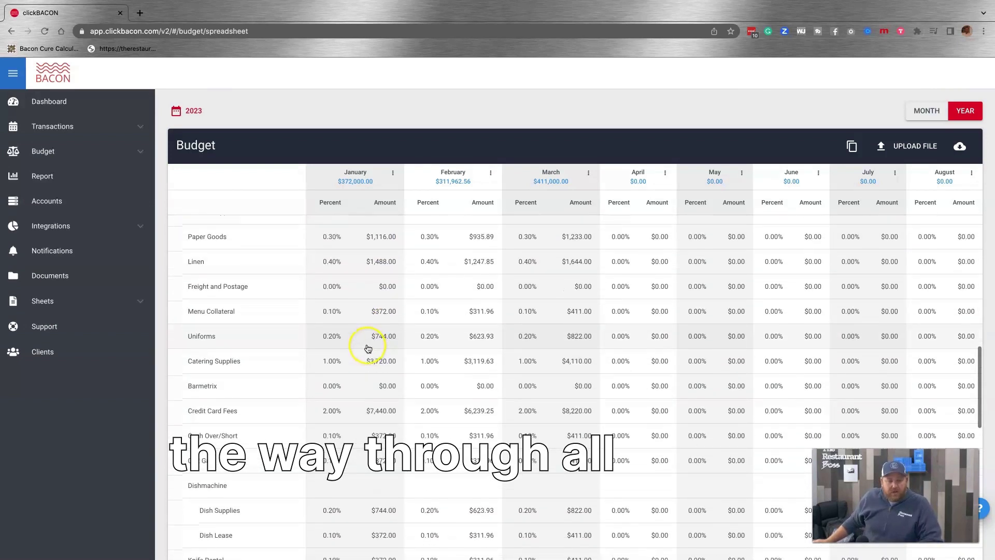
{"action": "scroll", "coordinate": [367, 345], "scroll_direction": "up", "scroll_amount": 5}
{"action": "scroll", "coordinate": [300, 281], "scroll_direction": "down", "scroll_amount": 3}
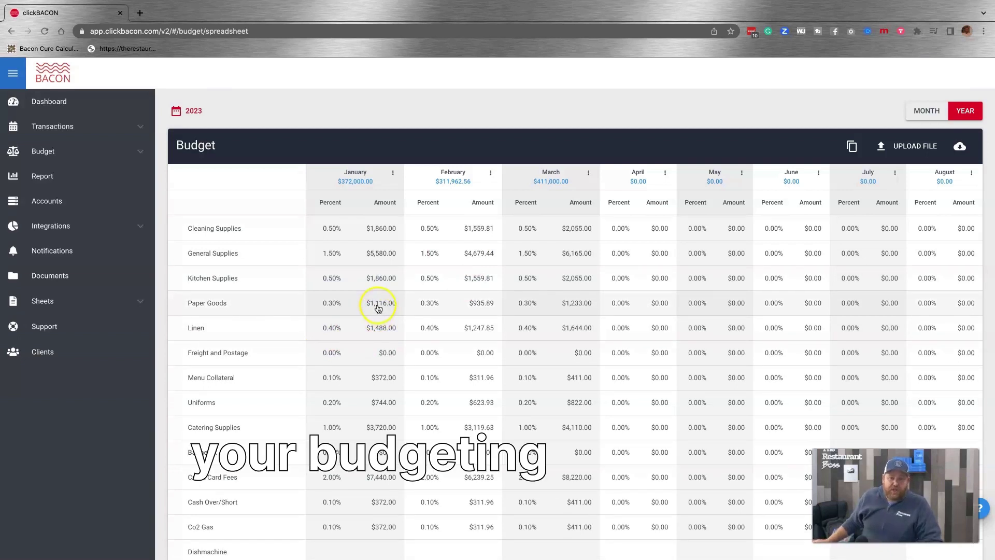
{"action": "scroll", "coordinate": [378, 311], "scroll_direction": "up", "scroll_amount": 4}
{"action": "left_click", "coordinate": [271, 289]}
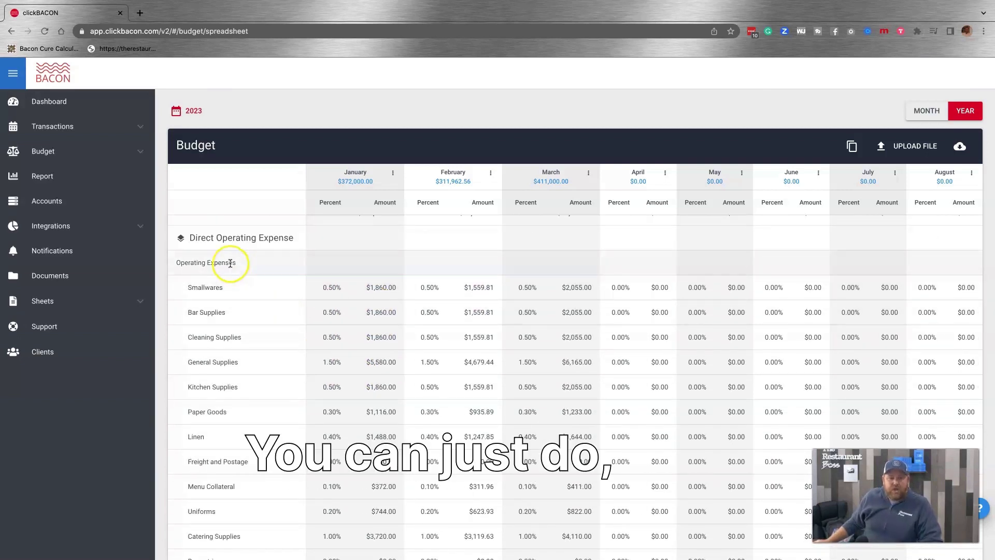
{"action": "scroll", "coordinate": [225, 263], "scroll_direction": "down", "scroll_amount": 9}
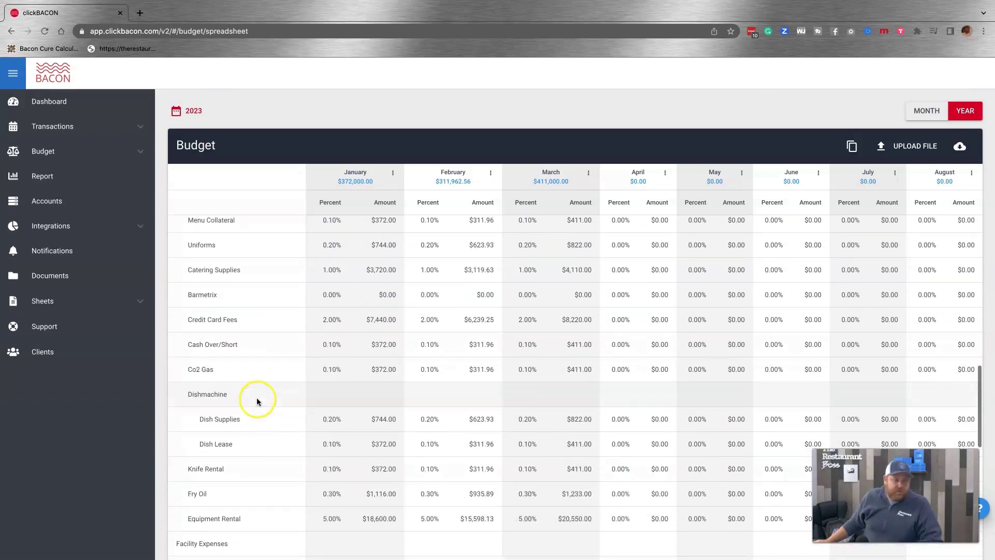
{"action": "scroll", "coordinate": [259, 397], "scroll_direction": "down", "scroll_amount": 1}
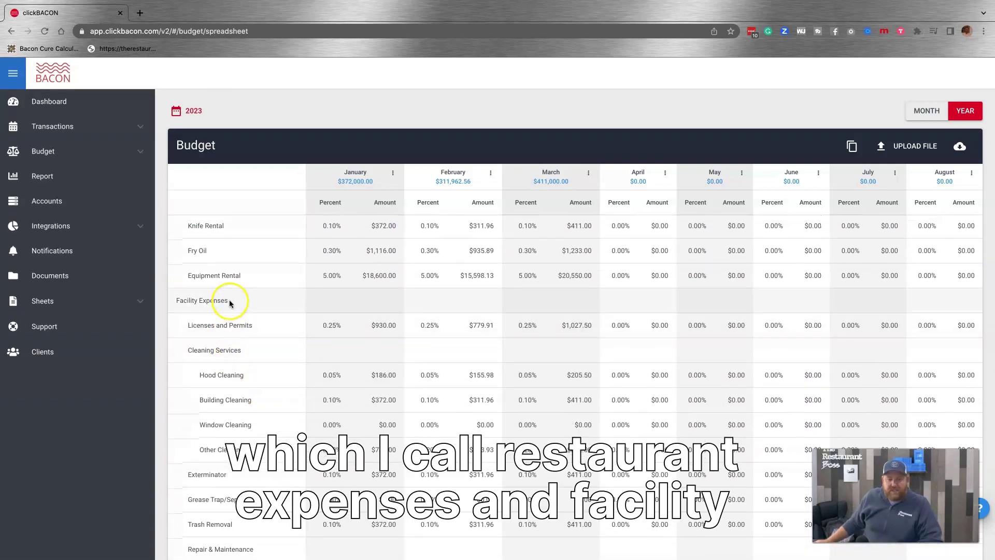
{"action": "scroll", "coordinate": [340, 317], "scroll_direction": "up", "scroll_amount": 5}
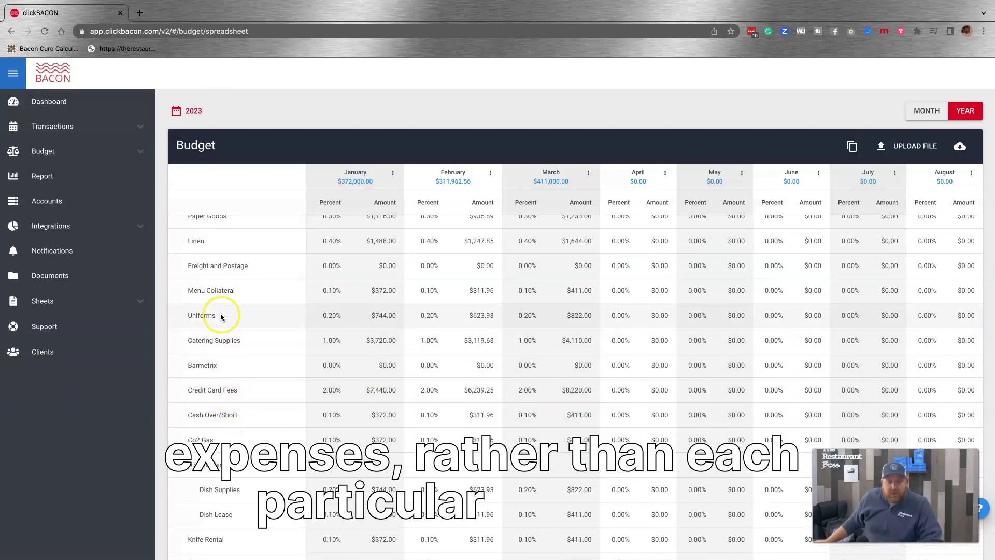
{"action": "scroll", "coordinate": [221, 317], "scroll_direction": "up", "scroll_amount": 2}
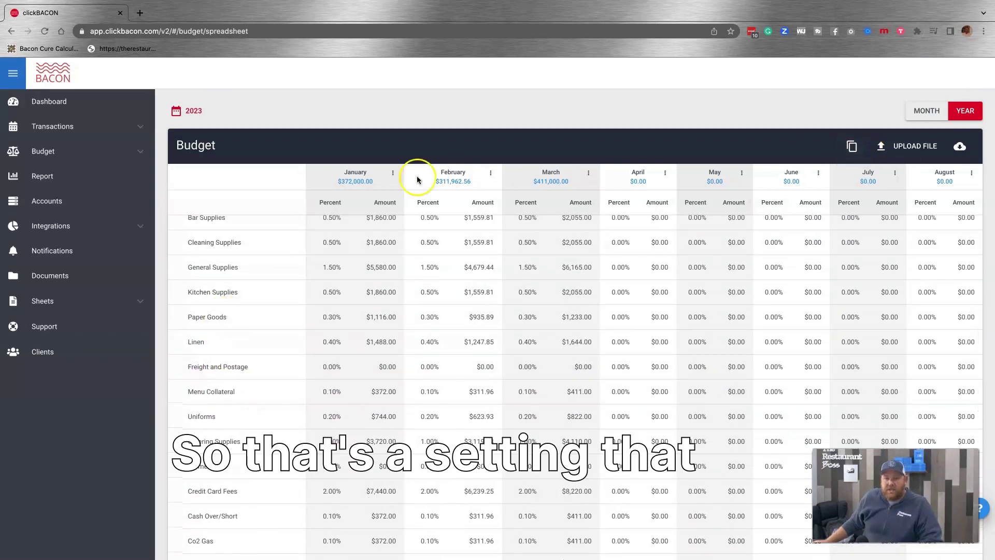
{"action": "scroll", "coordinate": [244, 197], "scroll_direction": "up", "scroll_amount": 8}
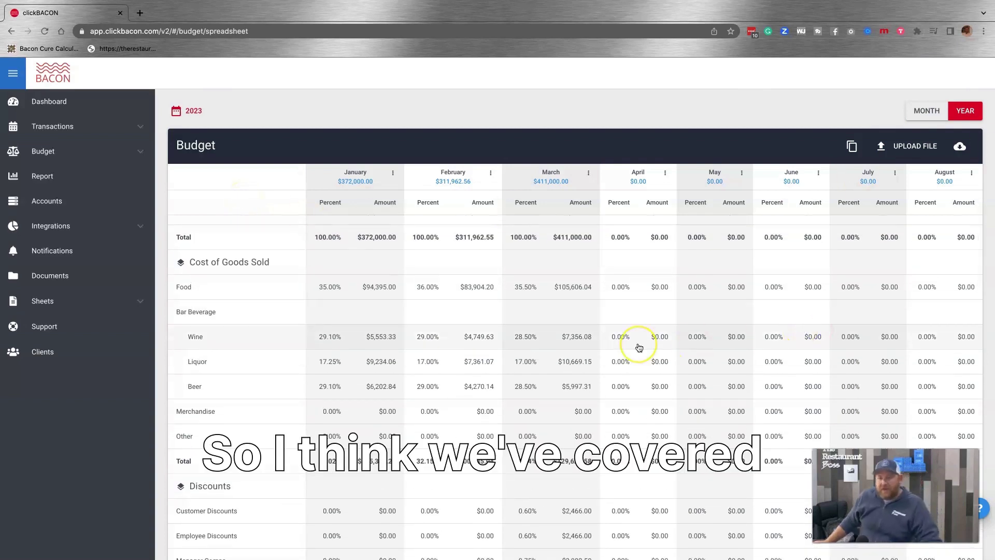
{"action": "scroll", "coordinate": [218, 244], "scroll_direction": "up", "scroll_amount": 1}
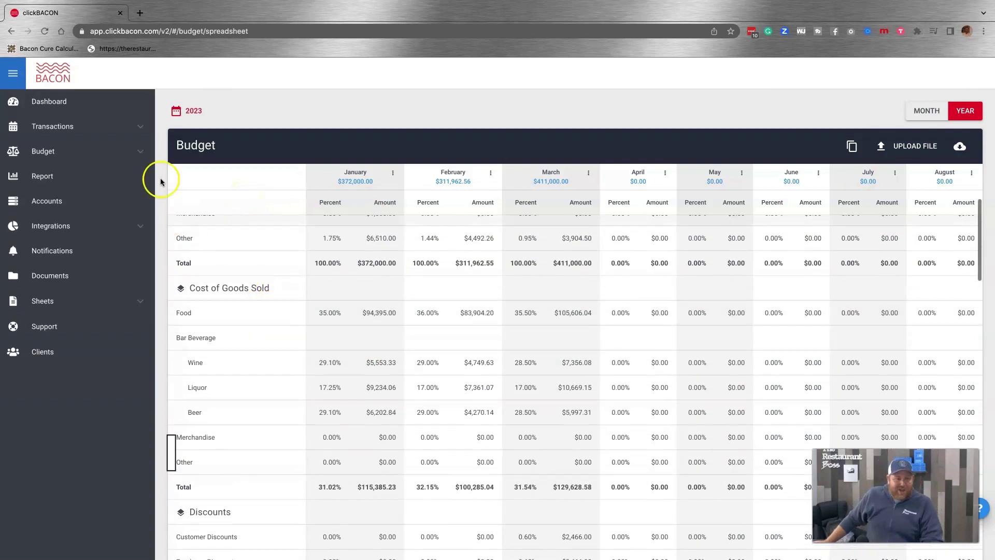
Go back to the dashboard showing the Overall Financial Health warning and 69.87% prime cost
{"action": "left_click", "coordinate": [64, 103]}
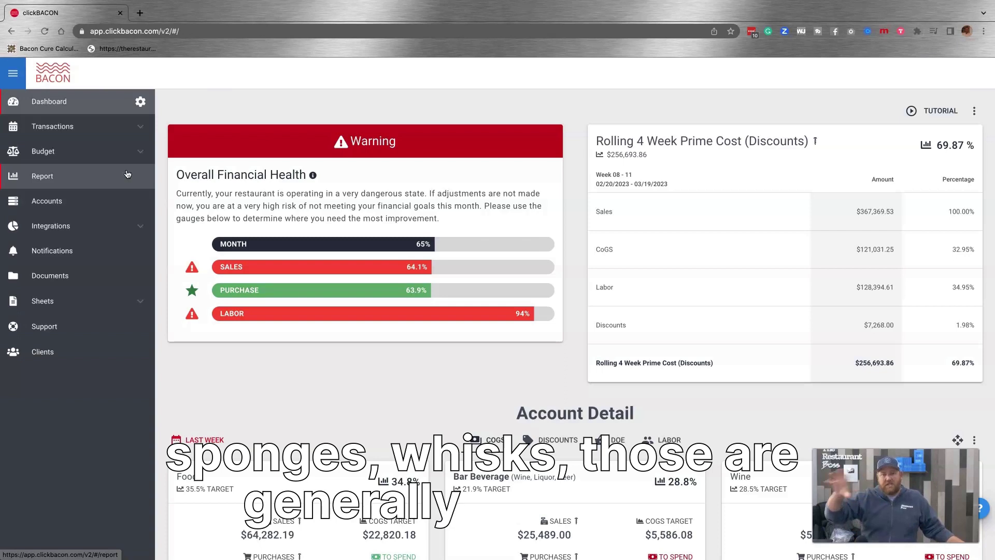
Go to the Accounts page on its Sales / COGS / Inventory tab
{"action": "left_click", "coordinate": [127, 205]}
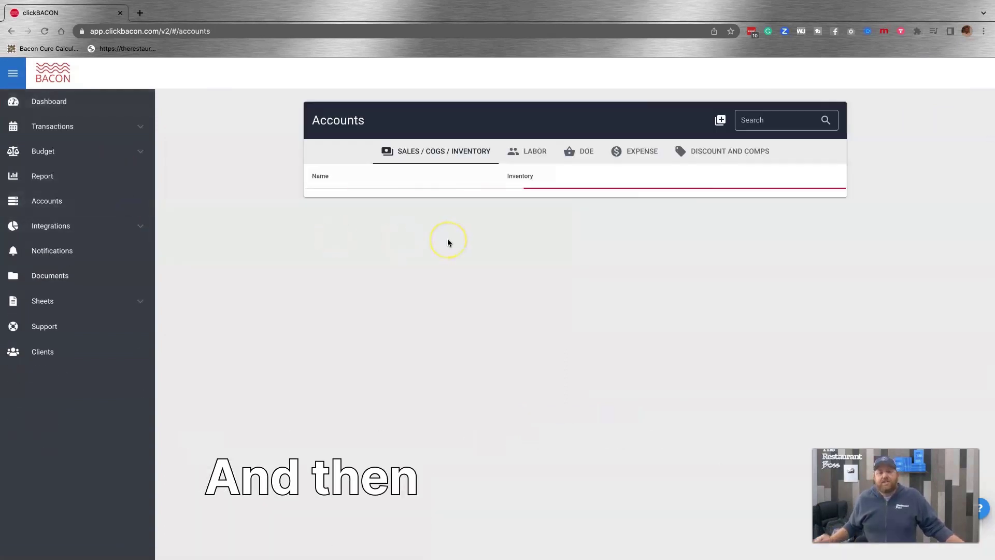